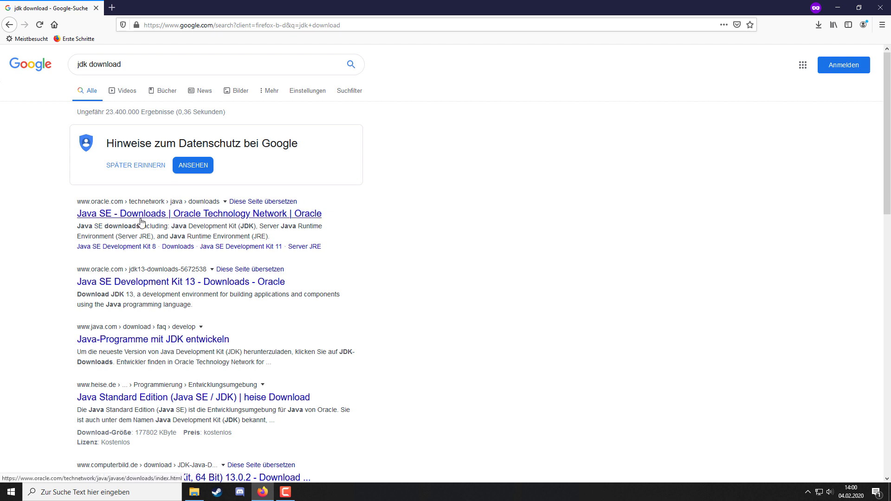
Step: Open Oracle's Java SE Downloads page from the search results and go to the Oracle JDK download for Java SE 13.0.2
click(183, 220)
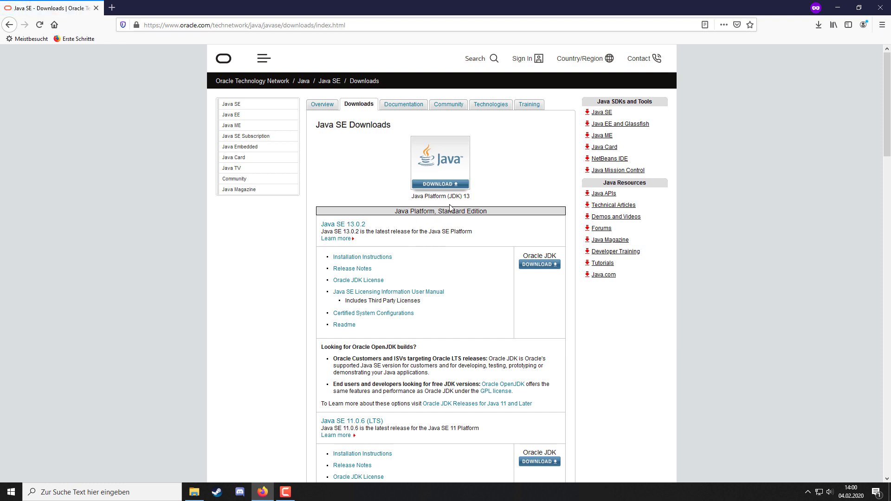
scroll(450, 204, down, 2)
scroll(450, 204, down, 2)
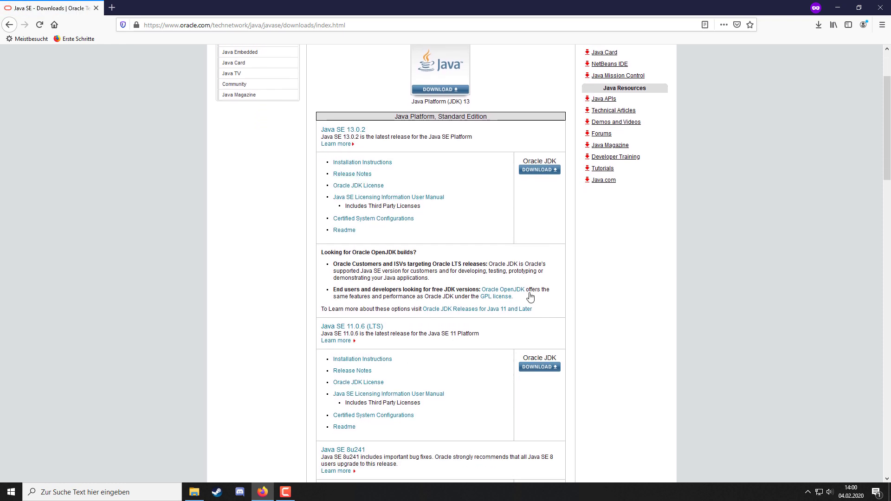
scroll(336, 133, up, 2)
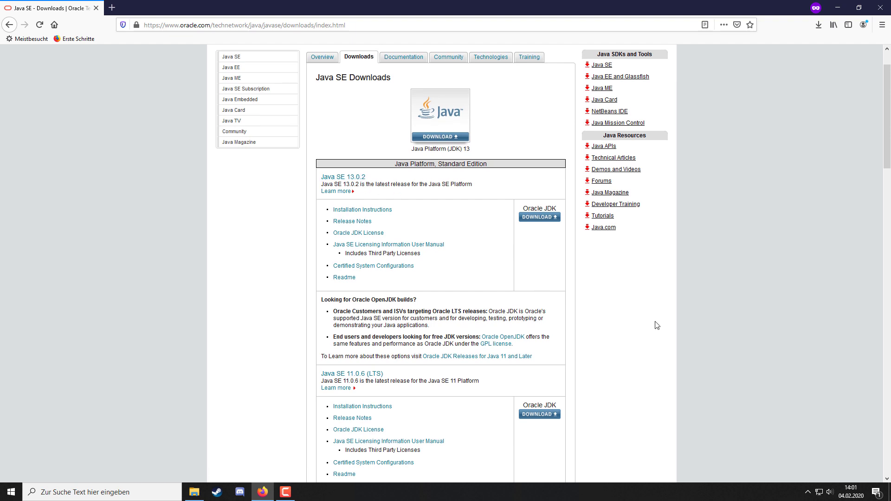
click(533, 218)
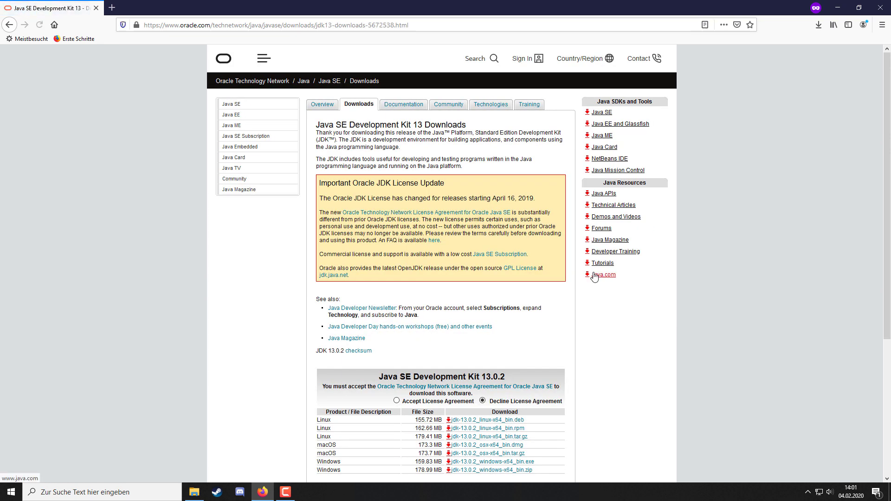
Step: Accept the Java SE Development Kit 13.0.2 license agreement and save the Windows installer jdk-13.0.2_windows-x64_bin.exe
scroll(270, 299, down, 2)
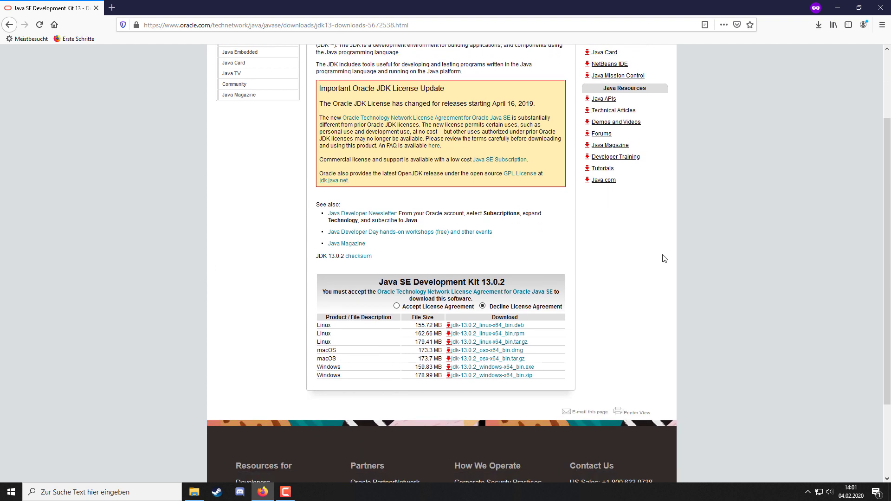
drag(316, 326, 550, 348)
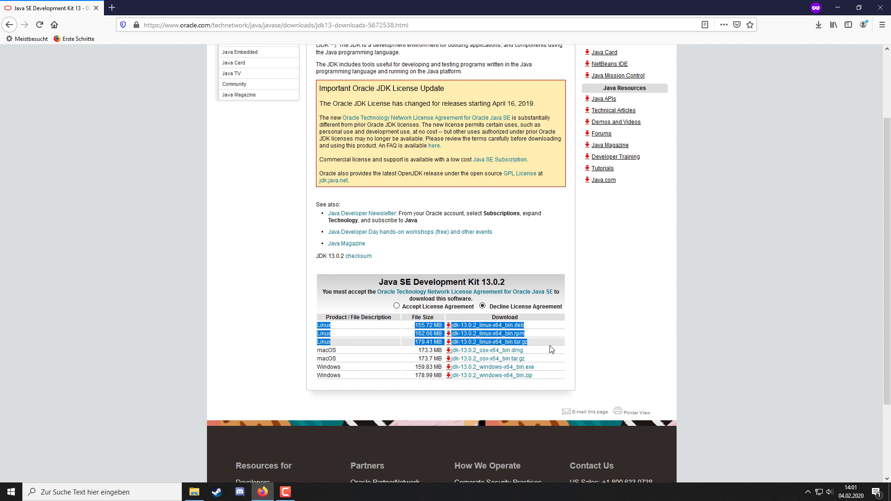
drag(320, 351, 519, 366)
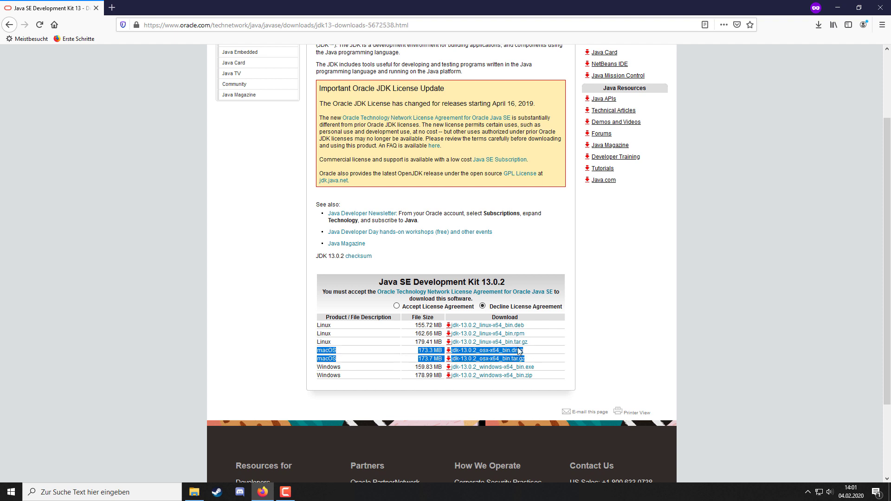
click(657, 353)
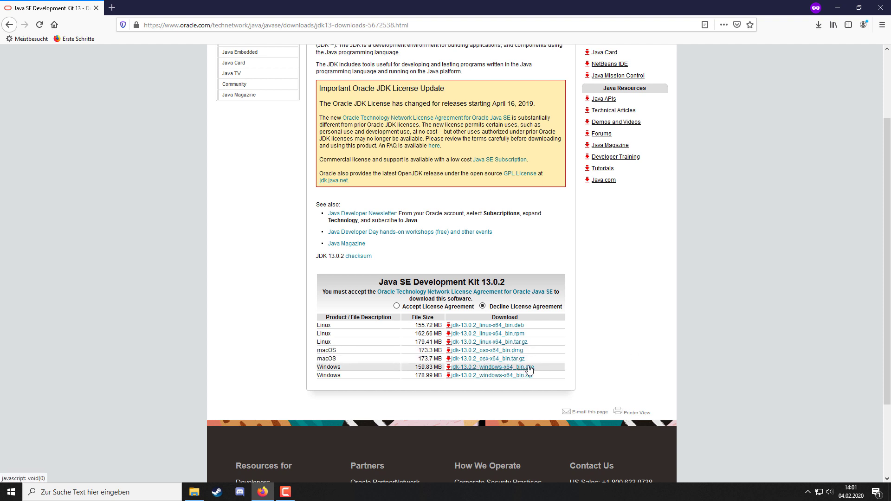
click(397, 306)
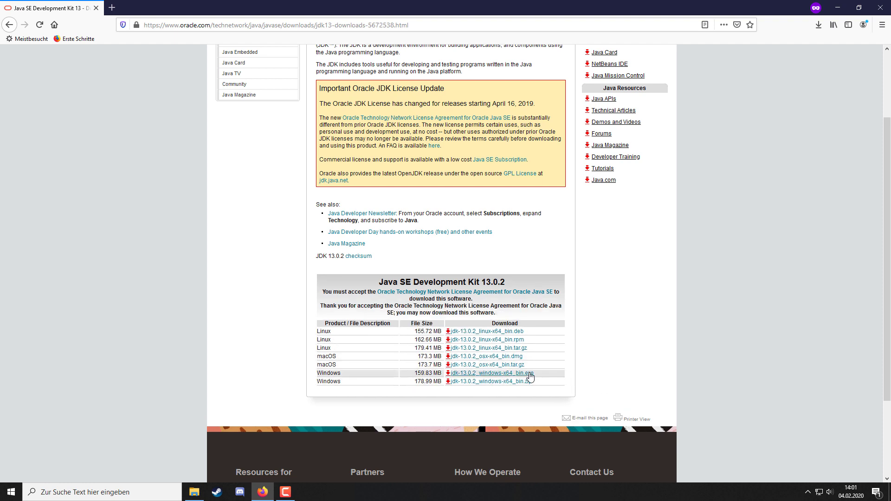
click(506, 377)
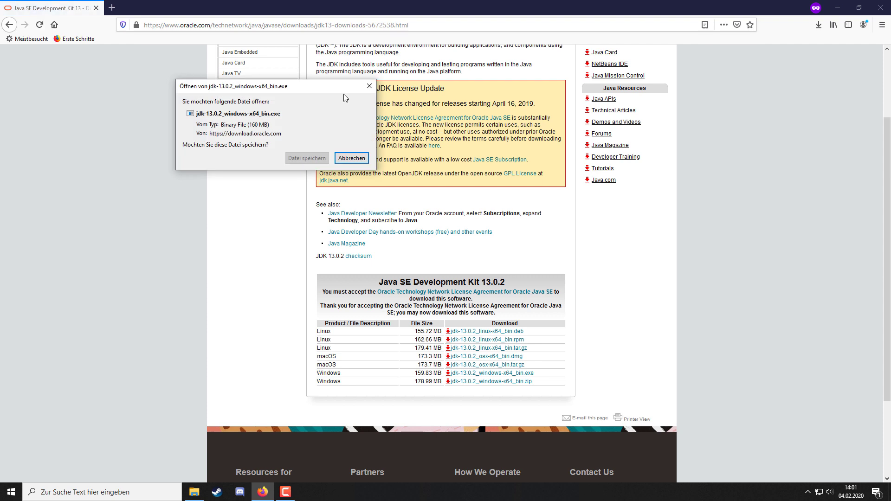
click(314, 160)
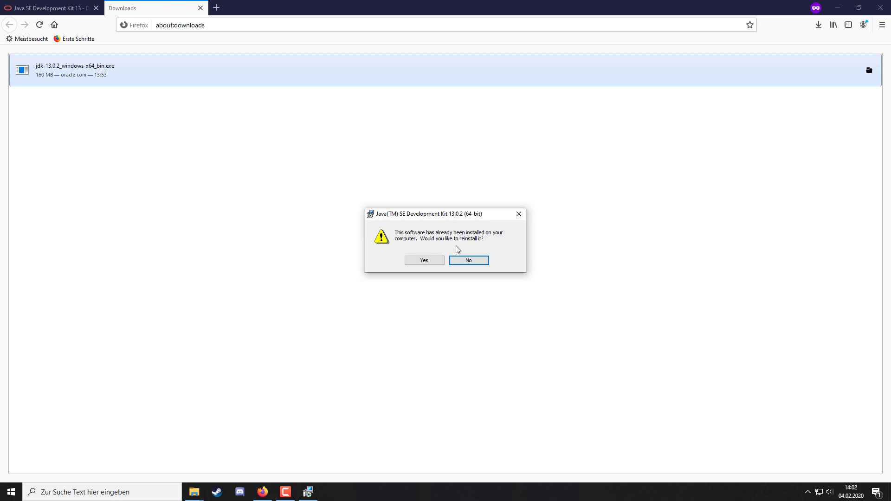
Step: Agree to reinstall Java SE Development Kit 13.0.2 and complete the setup wizard with the default destination folder
drag(457, 217, 446, 200)
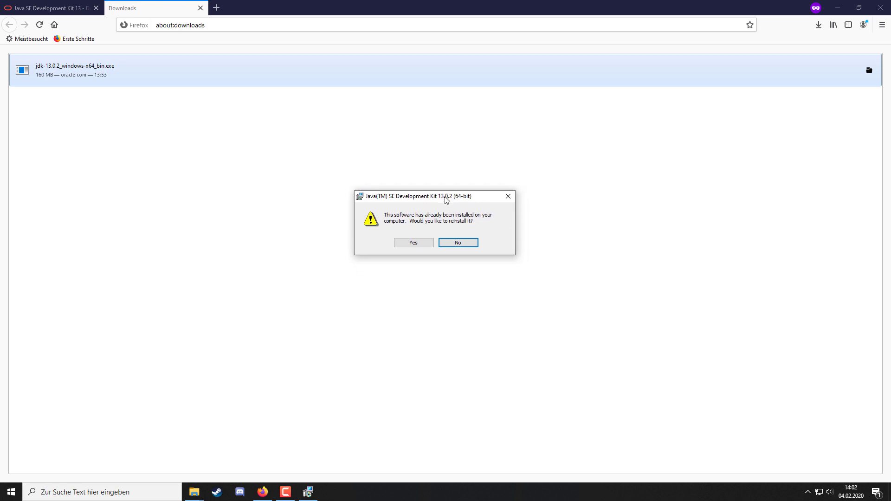
click(412, 242)
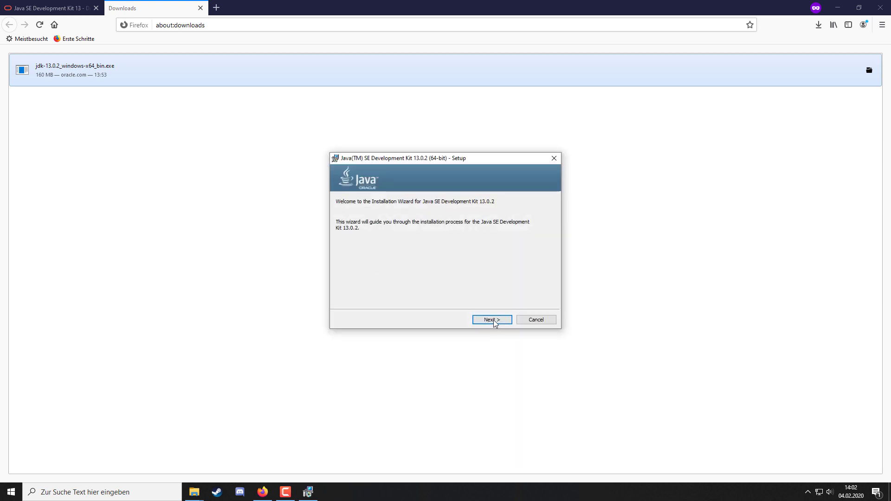
click(494, 323)
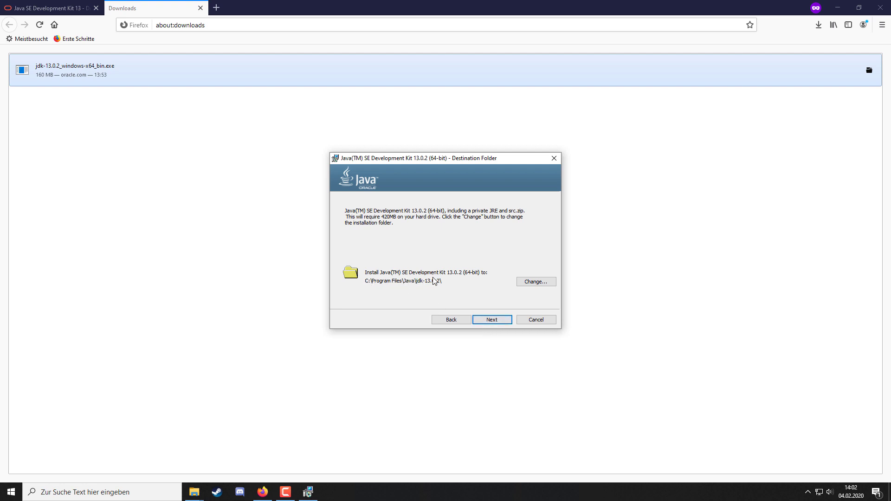
click(494, 321)
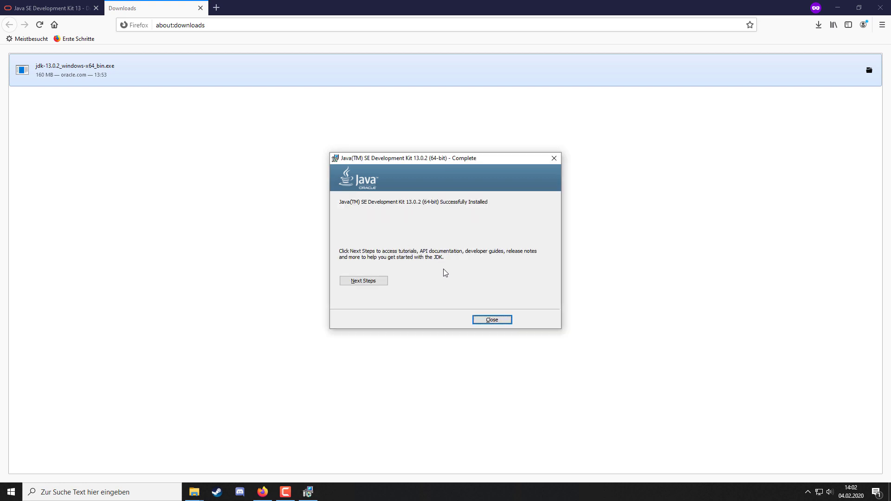
click(492, 320)
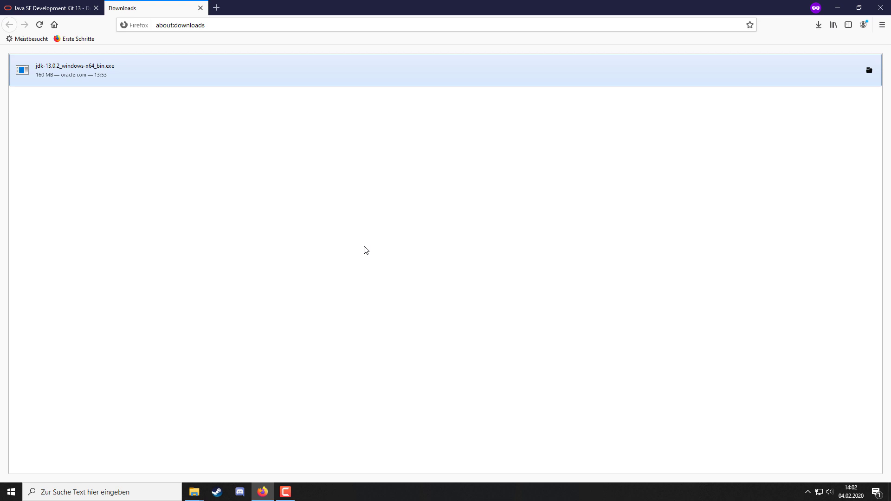
Step: Search Windows for cmd, open the Command Prompt and move its window clear of the downloads list entry
key(super)
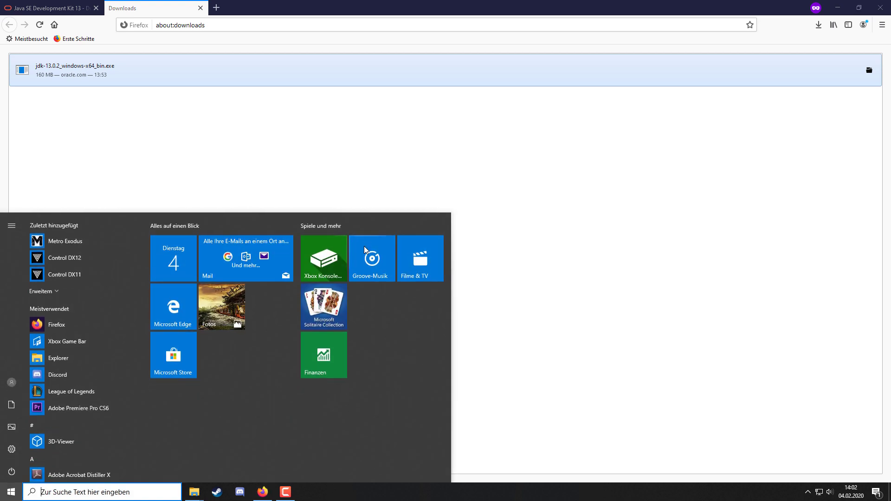
text(cmd)
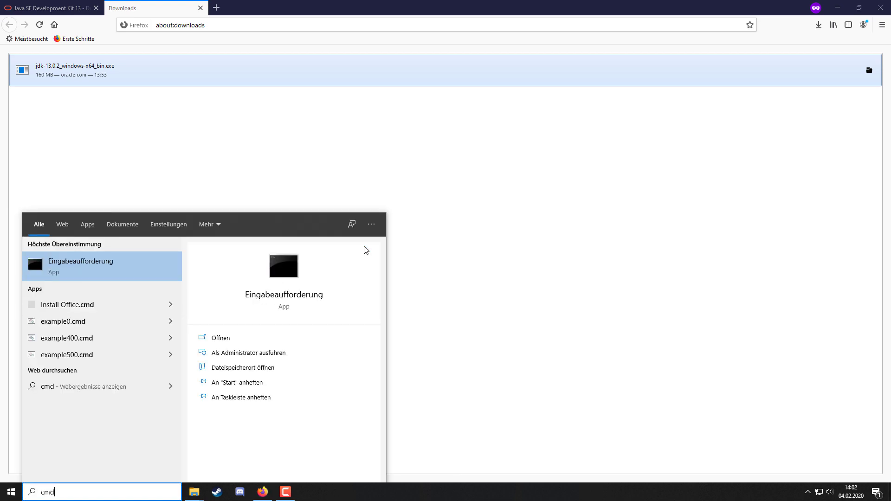
key(Return)
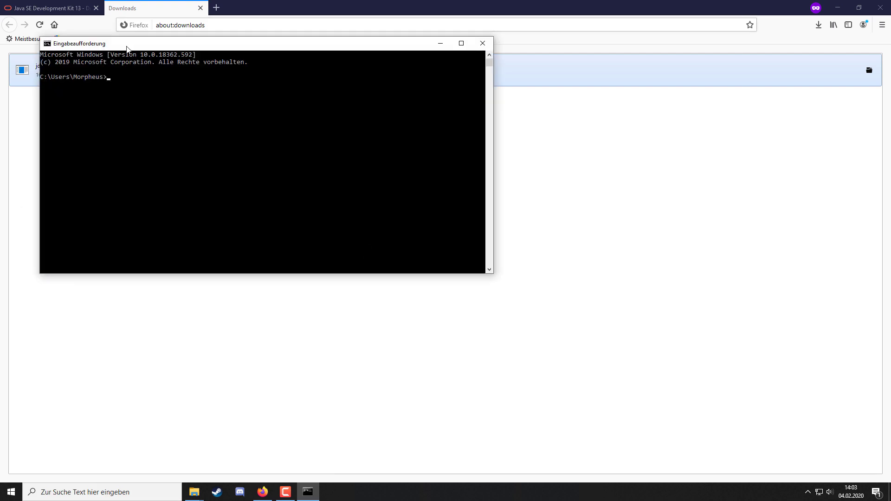
drag(129, 44, 208, 64)
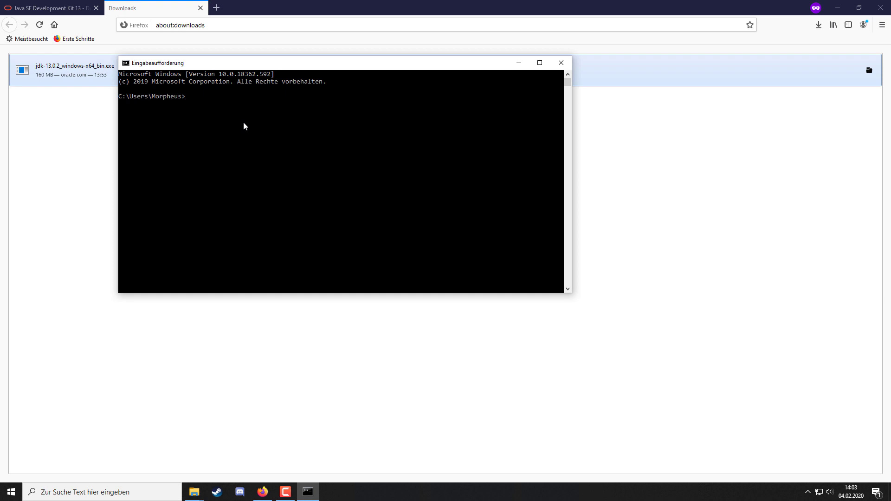
Step: Run the java command in the Command Prompt and look through its usage output
text(java)
key(Return)
scroll(245, 126, up, 20)
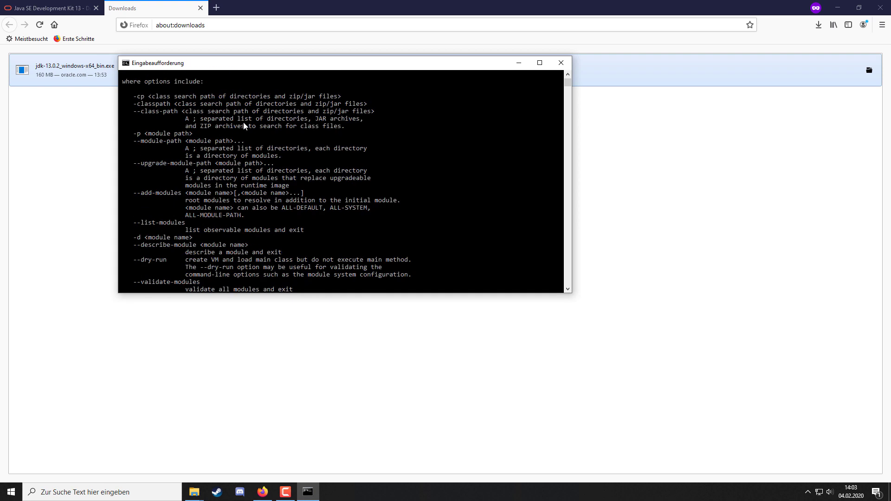
scroll(229, 164, down, 1)
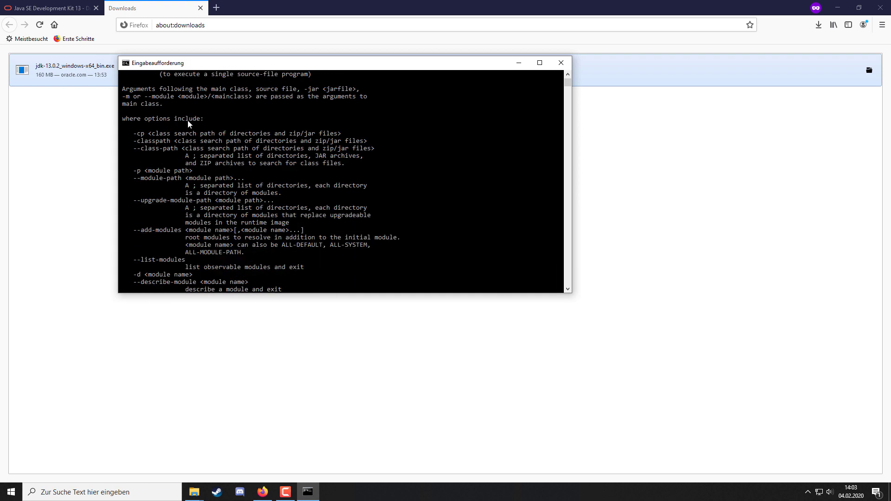
scroll(266, 152, down, 20)
scroll(211, 165, up, 5)
scroll(232, 194, down, 2)
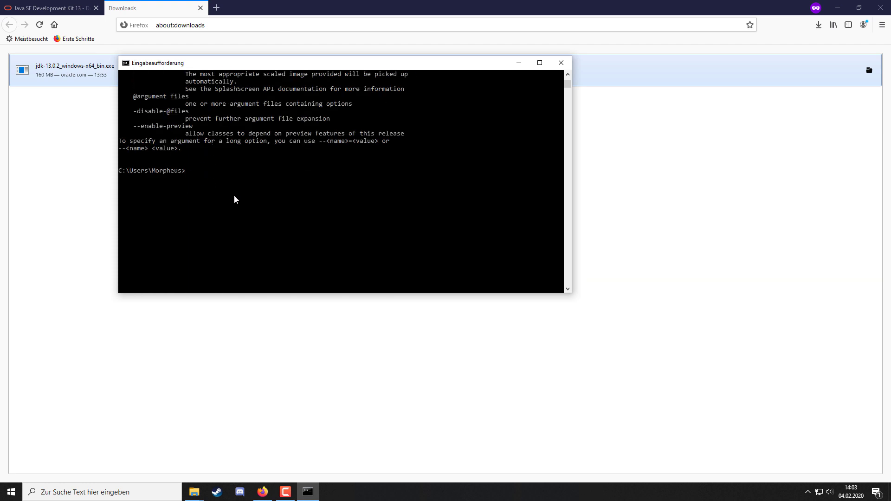
scroll(201, 124, up, 2)
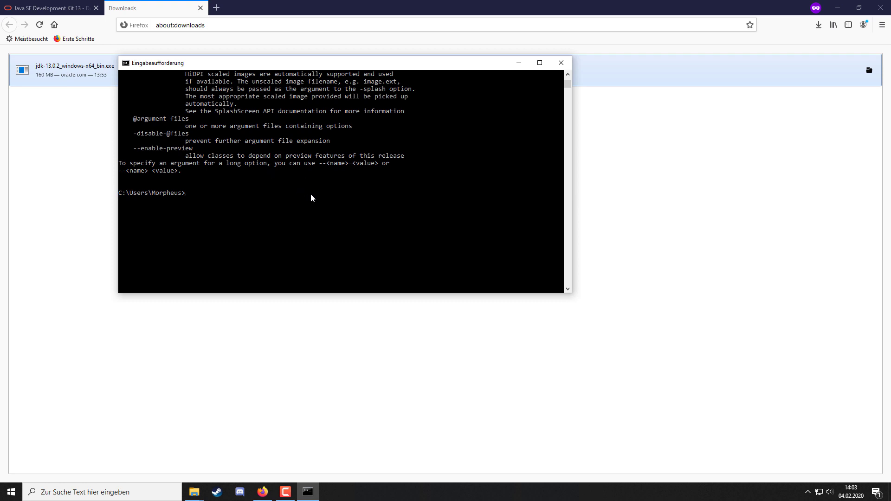
scroll(310, 195, down, 2)
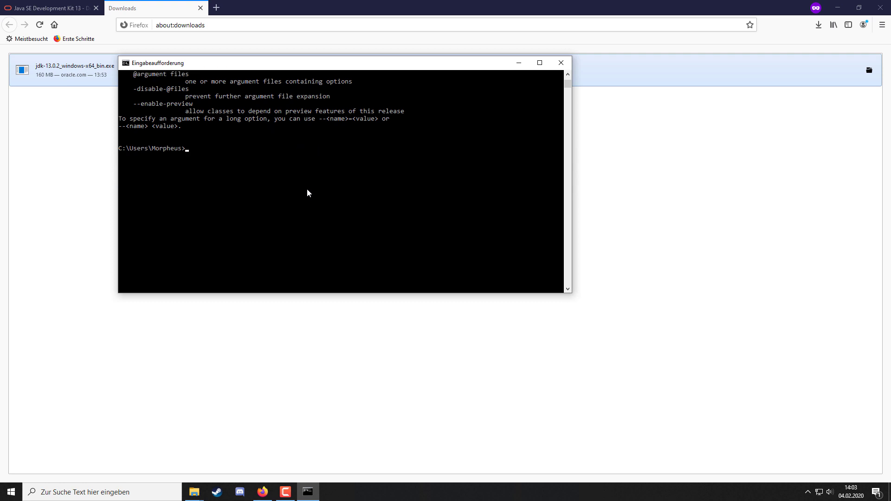
Step: Check the installed Java version by running java --version
scroll(308, 189, up, 1)
text(java )
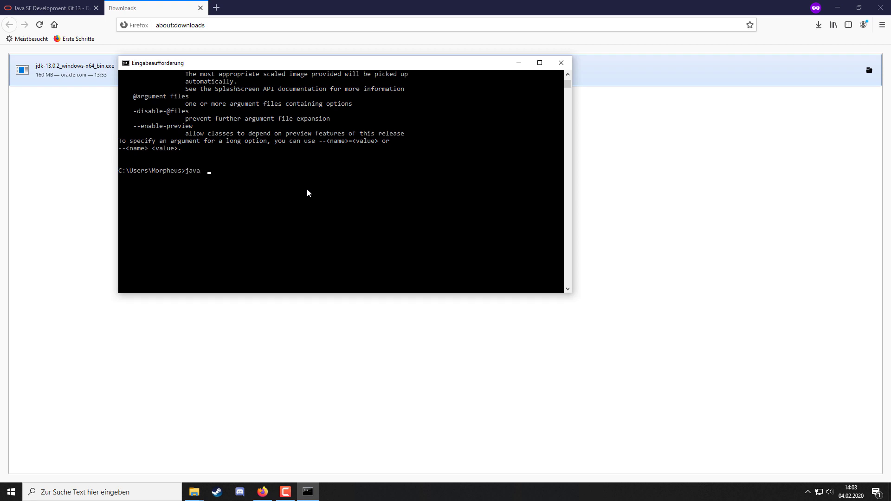
text(--vers)
key(BackSpace)
key(BackSpace)
text(rsion)
key(Return)
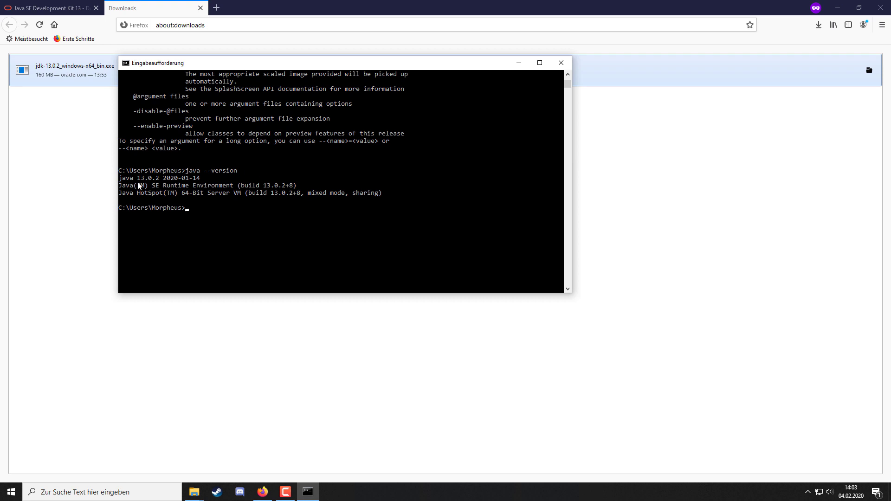
drag(131, 178, 188, 179)
click(202, 206)
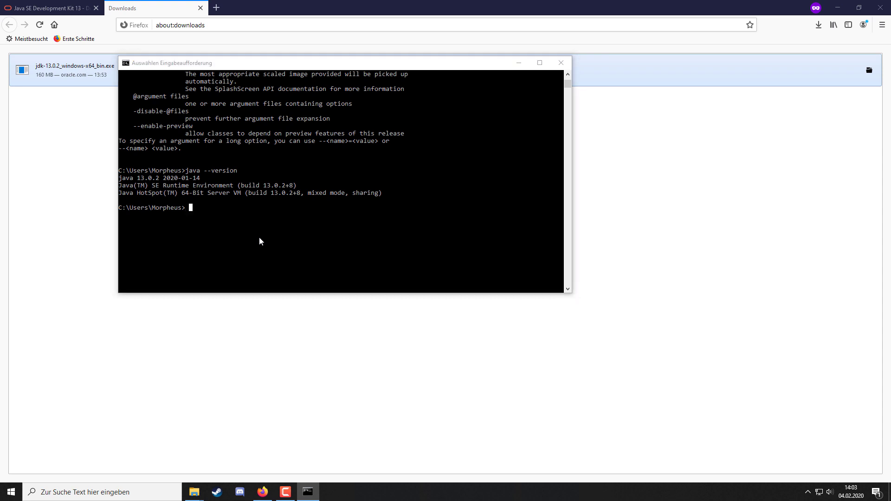
Step: Search Windows for "umgebungs", open the system environment variable settings and bring up the Umgebungsvariablen dialog
key(super)
text(umgebund)
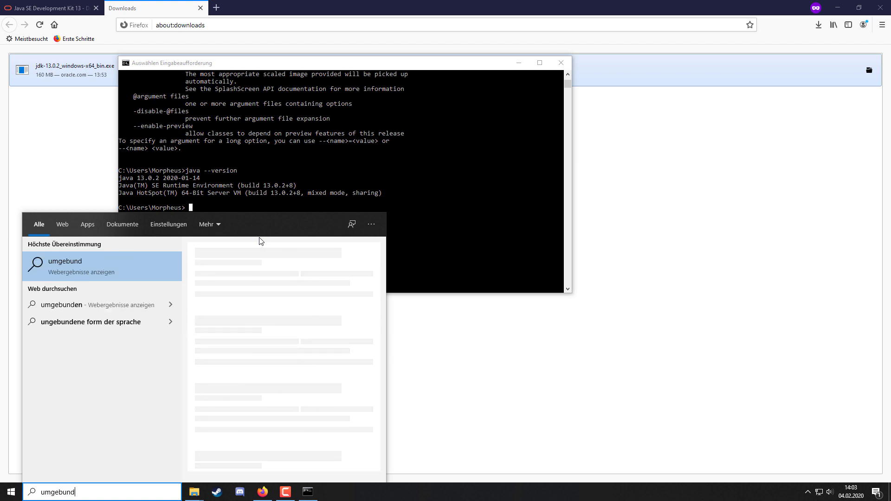
key(BackSpace)
text(gs)
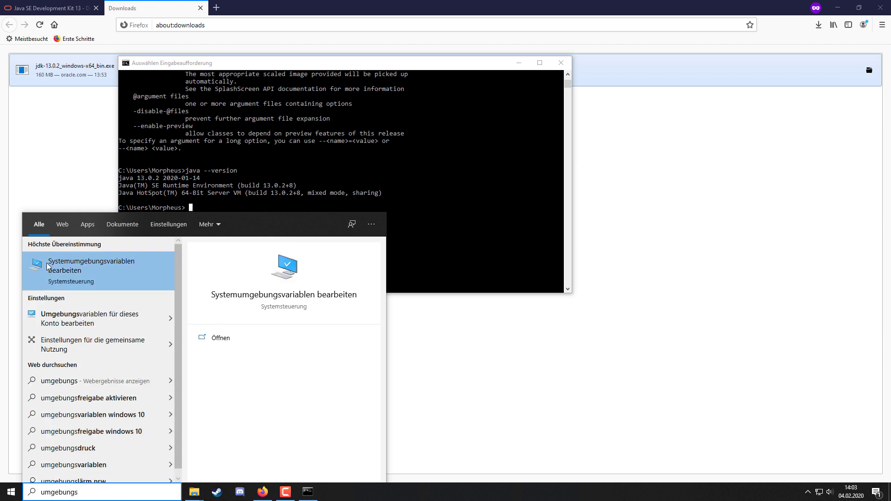
click(115, 271)
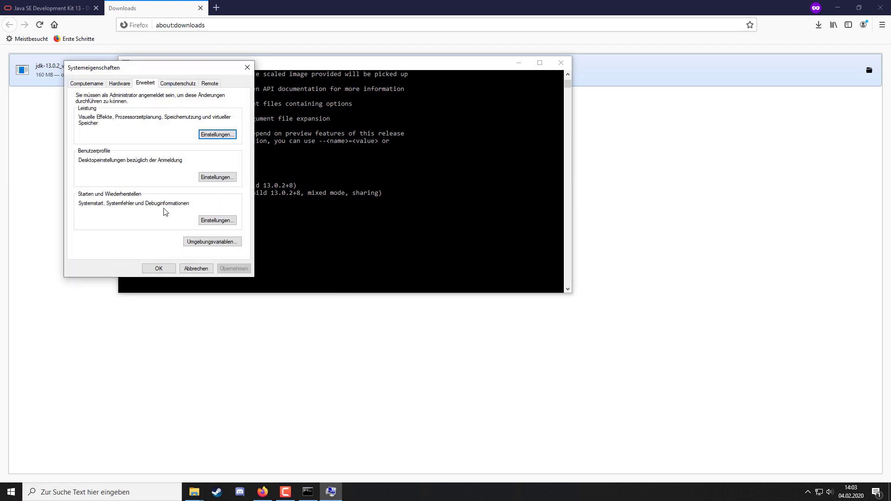
click(209, 242)
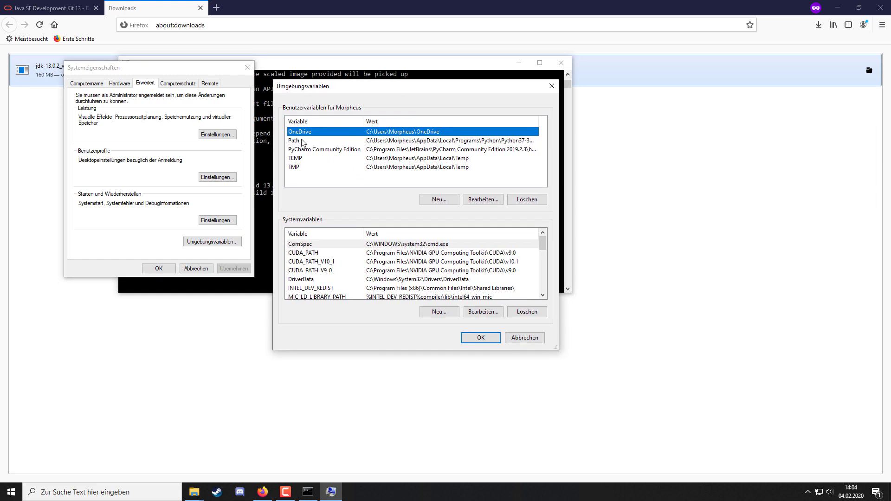
Step: Open the user variable Path for editing and start a new entry in its list
click(295, 142)
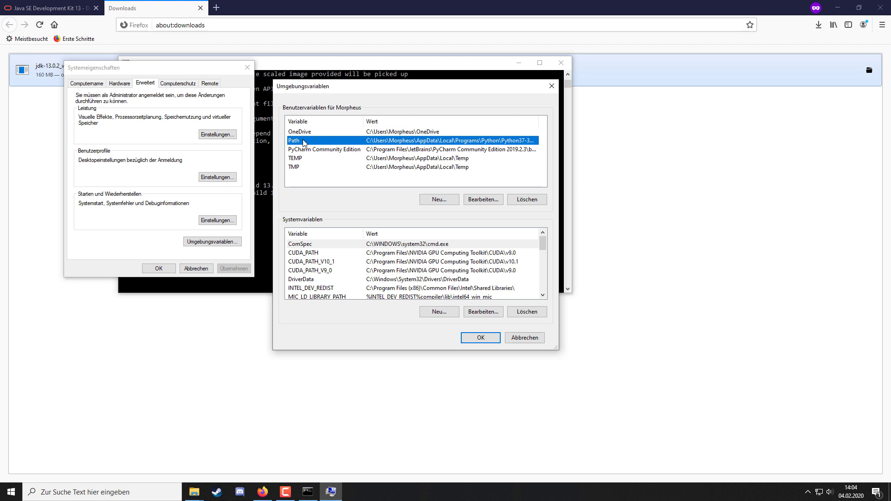
click(478, 201)
drag(412, 126, 333, 99)
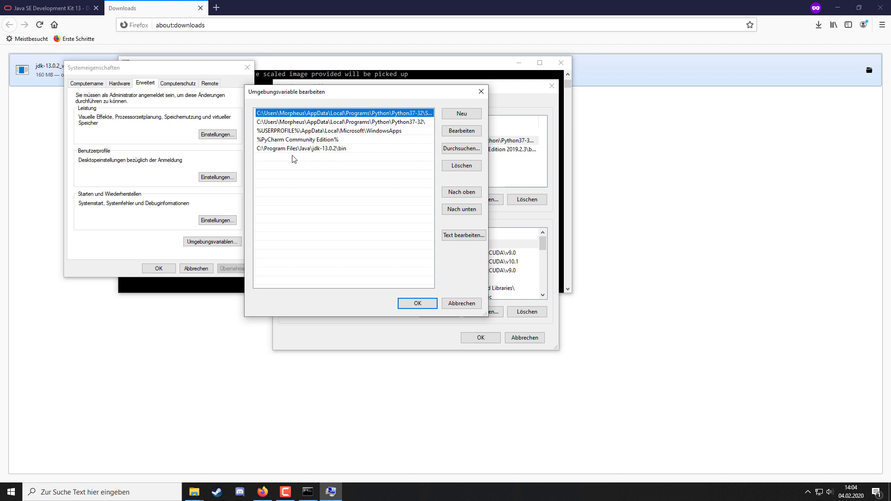
click(471, 116)
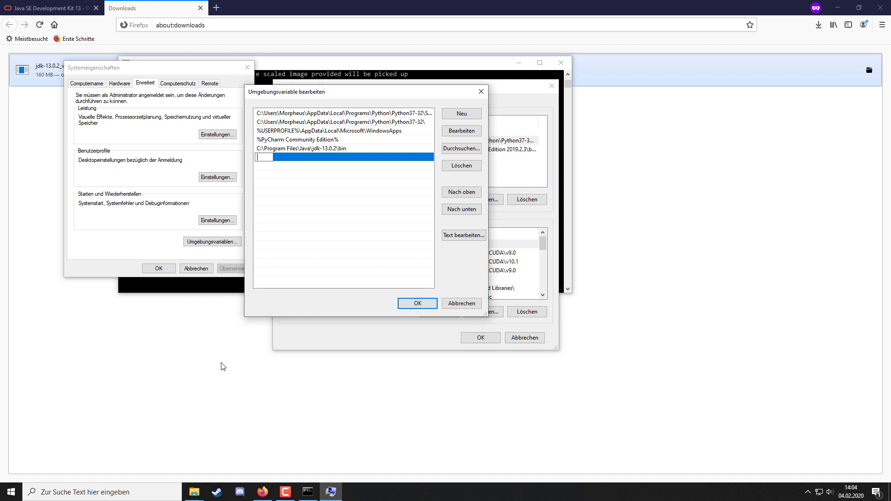
Step: Open a new Explorer window and browse drive C: to the folder Programme\Java\jdk-13.0.2\bin
right_click(195, 493)
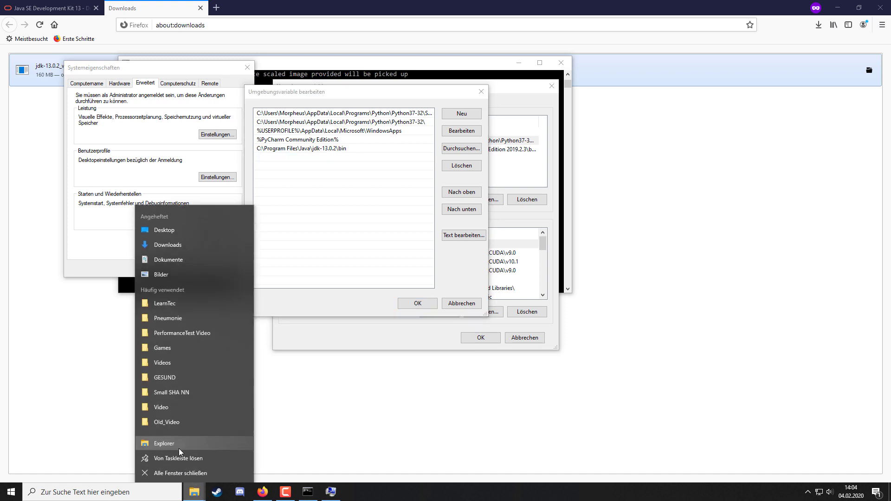
click(174, 443)
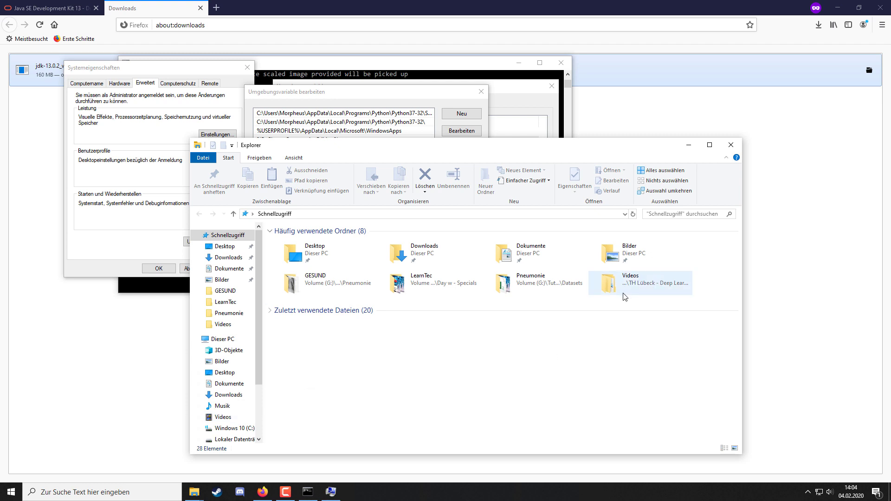
click(244, 429)
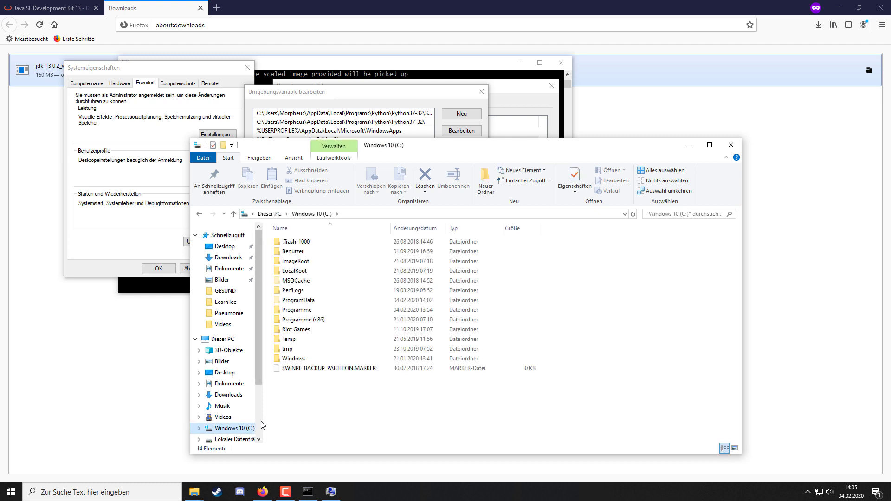
double_click(308, 311)
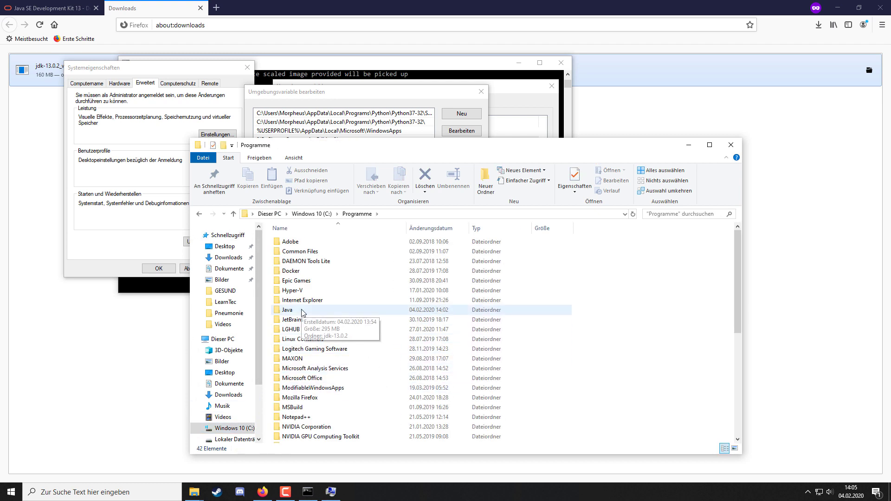
double_click(303, 311)
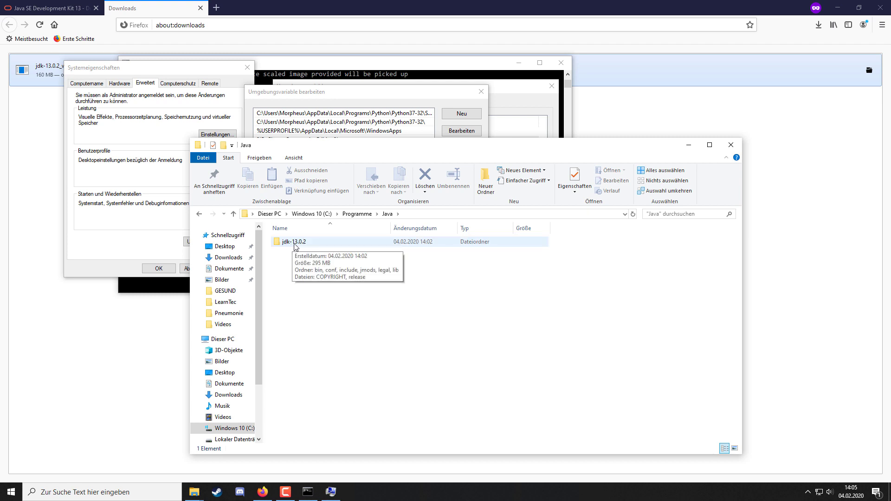
double_click(304, 242)
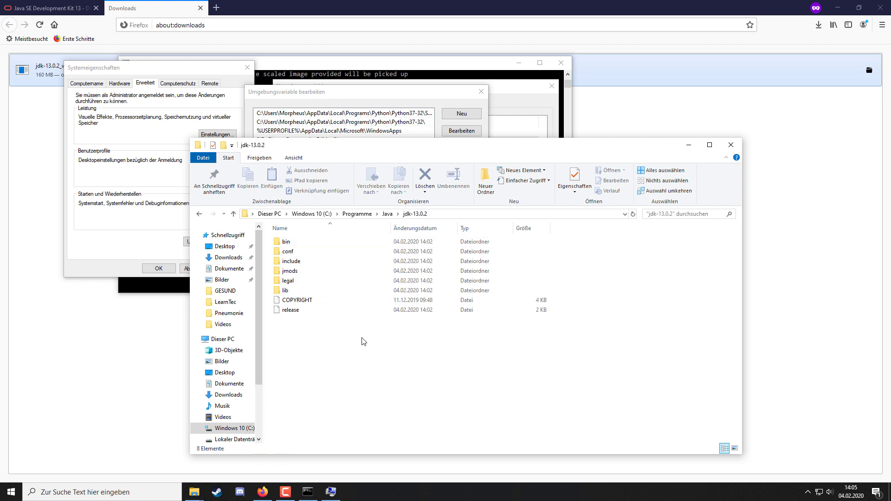
double_click(293, 243)
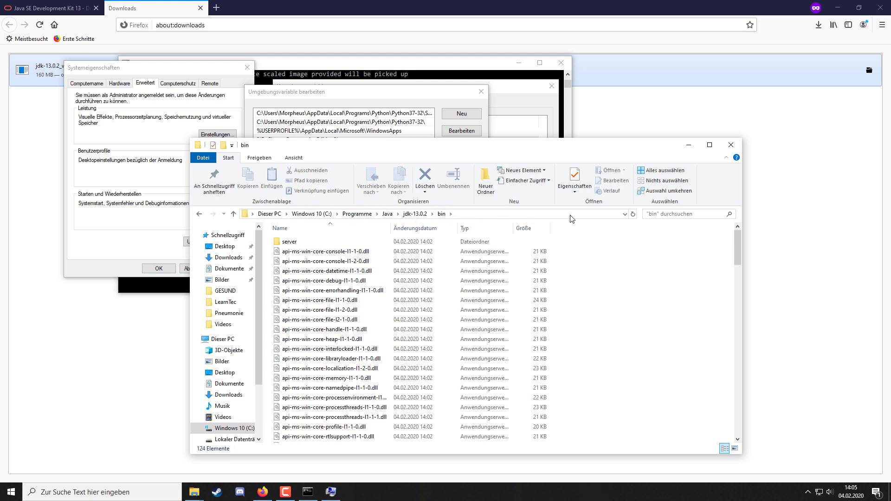
Step: Copy the full path of the JDK's bin folder from Explorer
click(529, 214)
key(ctrl+c)
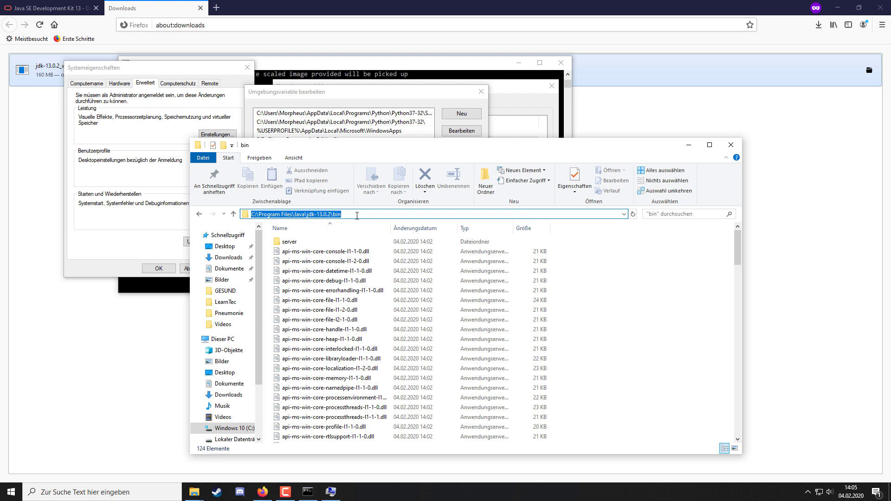
right_click(341, 216)
click(365, 245)
Step: Return to the Path variable's list and add C:\Program Files\Java\jdk-13.0.2\bin as a new entry
click(367, 94)
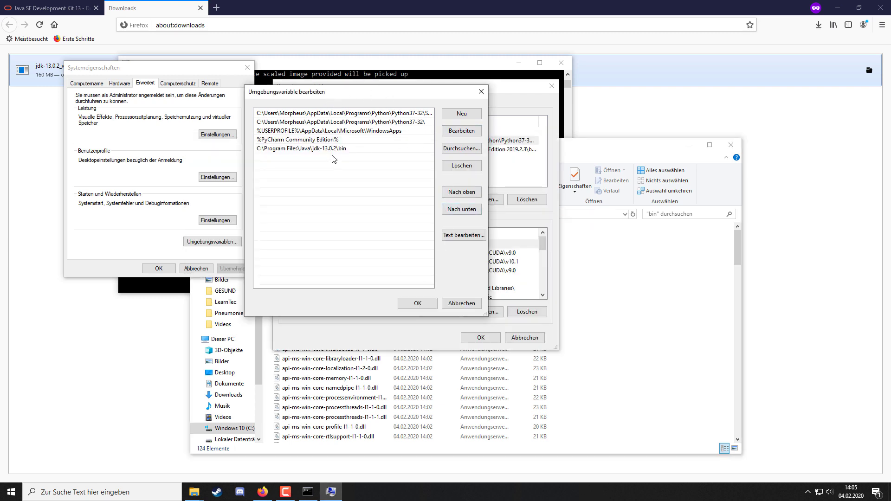
click(462, 114)
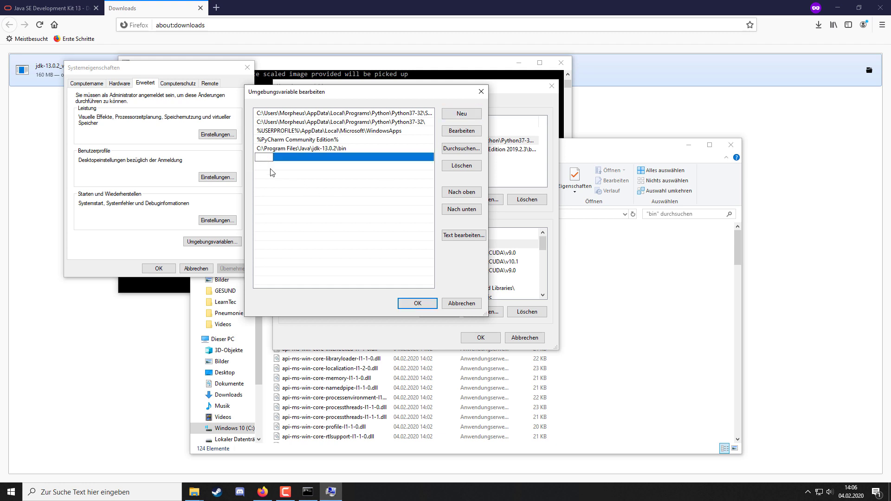
key(ctrl+v)
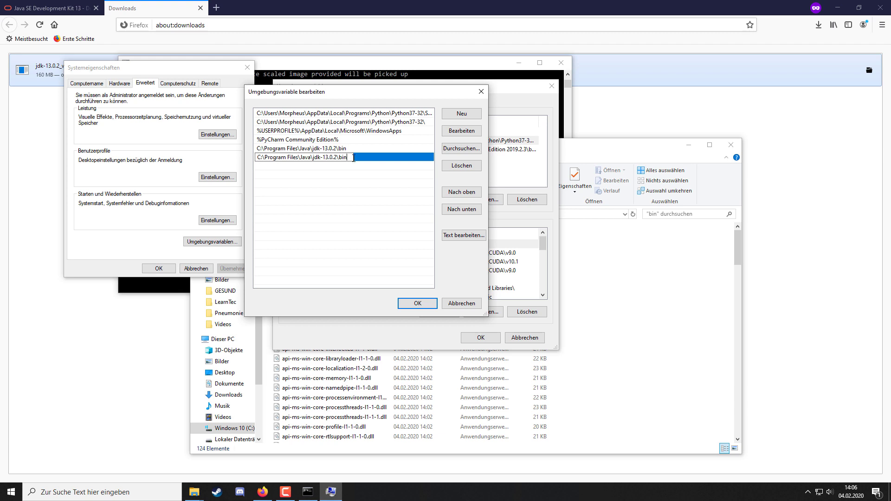
click(375, 197)
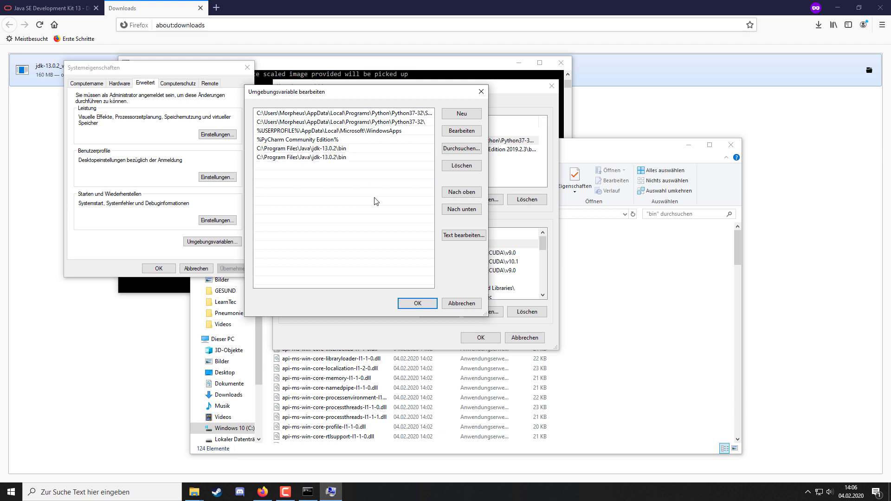
Step: Confirm the Path change and all open system dialogs, and close the Explorer and Command Prompt windows
click(418, 304)
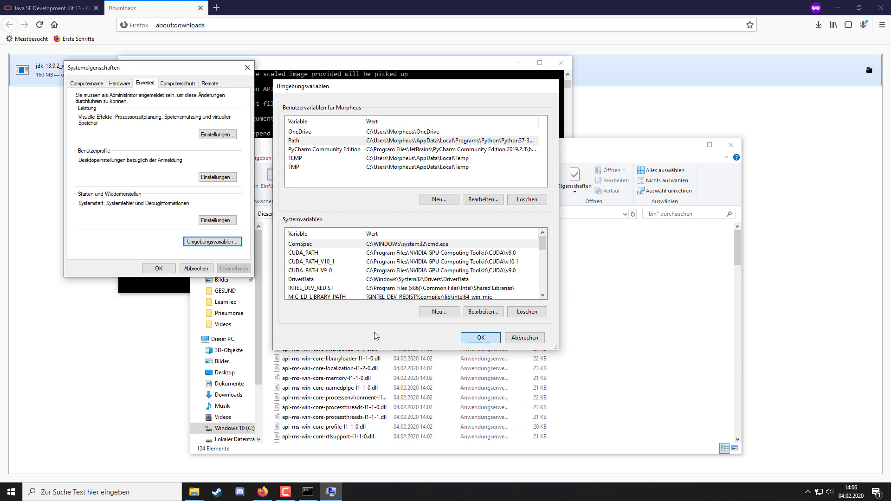
click(480, 337)
click(162, 271)
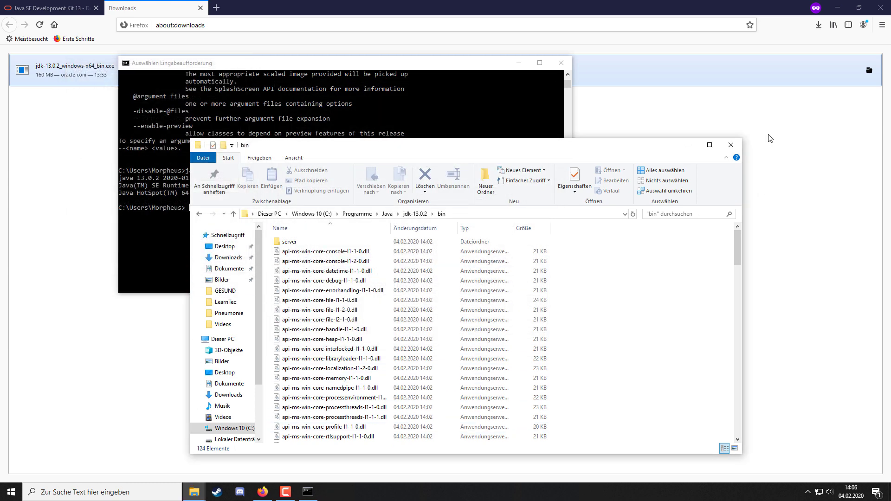
click(731, 145)
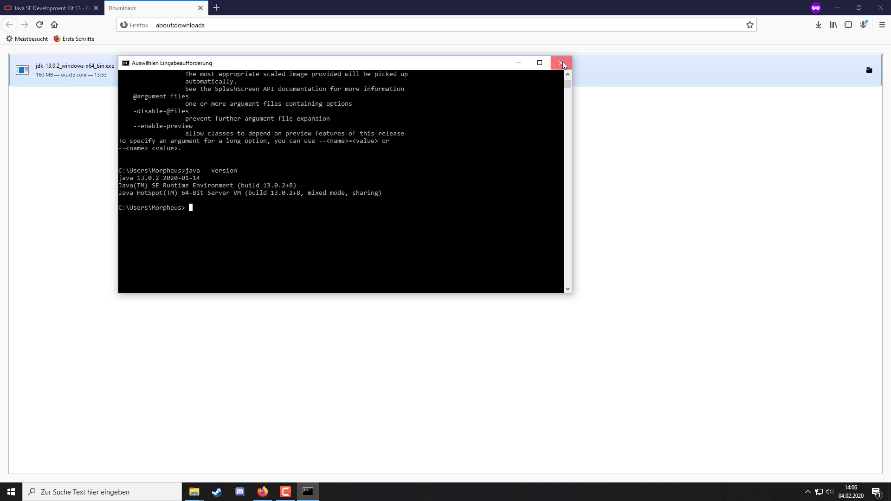
click(562, 63)
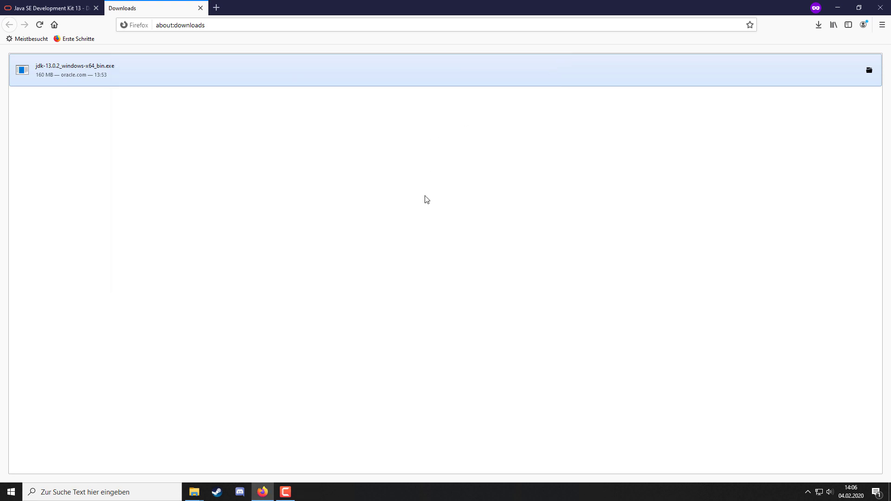
Step: Search Windows for cmd, open a fresh Command Prompt and check the Java version with java --version
key(super)
text(cmd)
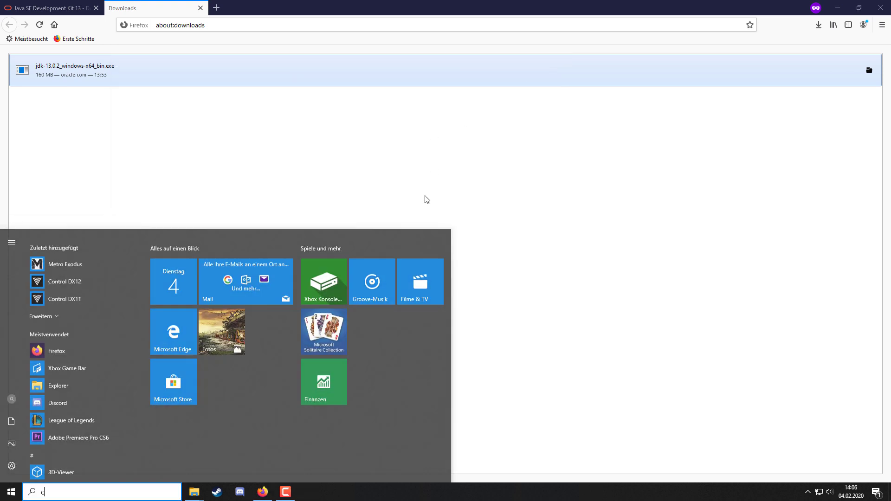
key(Return)
click(368, 172)
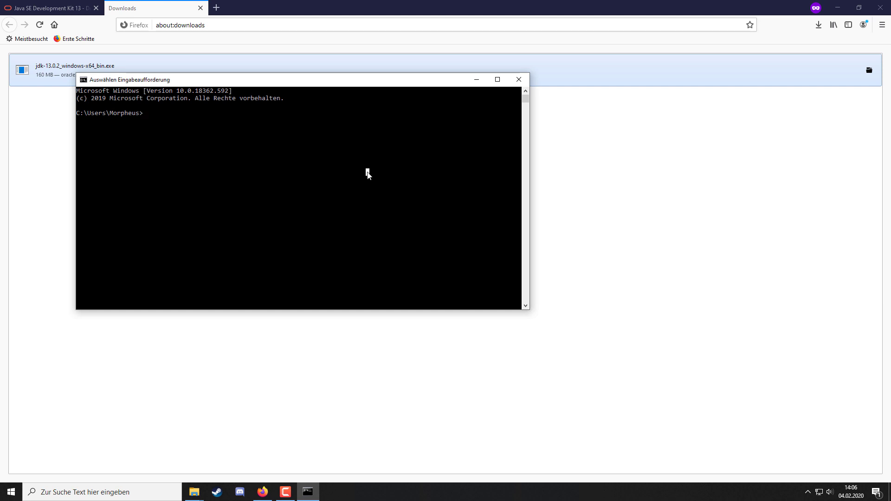
text(java --version)
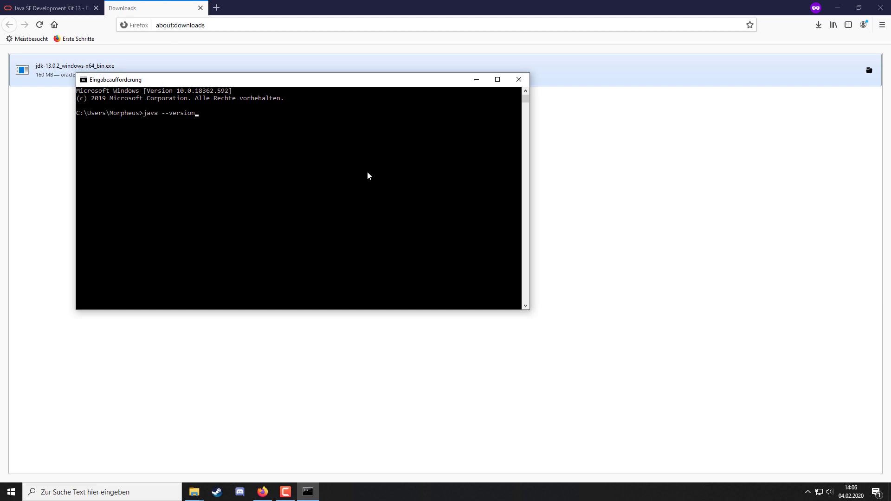
key(Return)
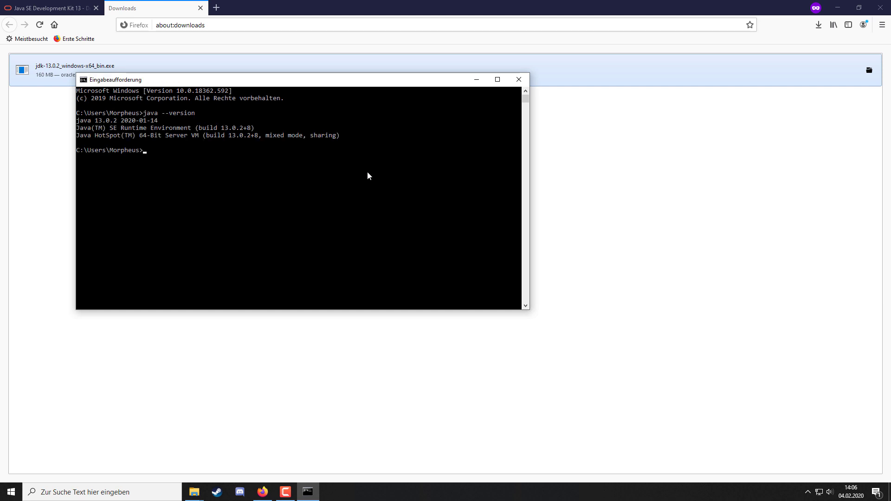